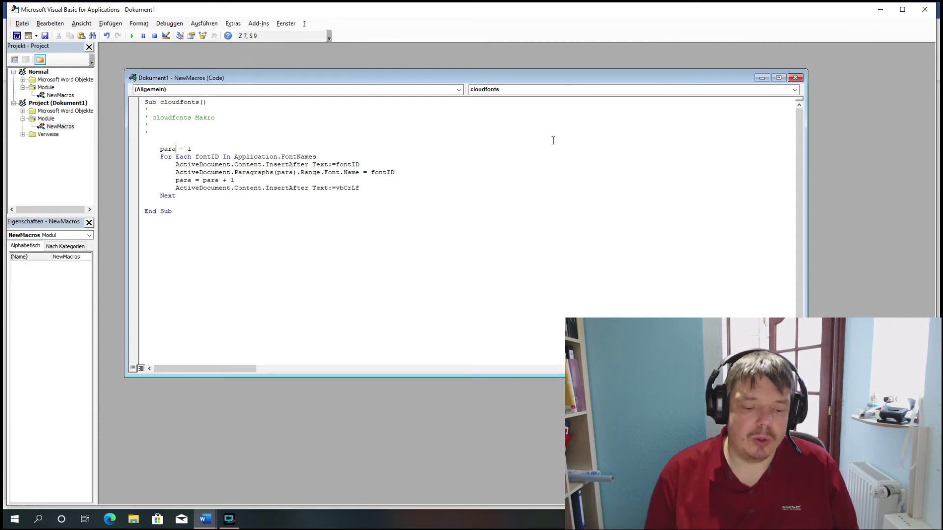
# Begin saving Dok1 now that the cloudfonts macro is written
pyautogui.click(45, 36)
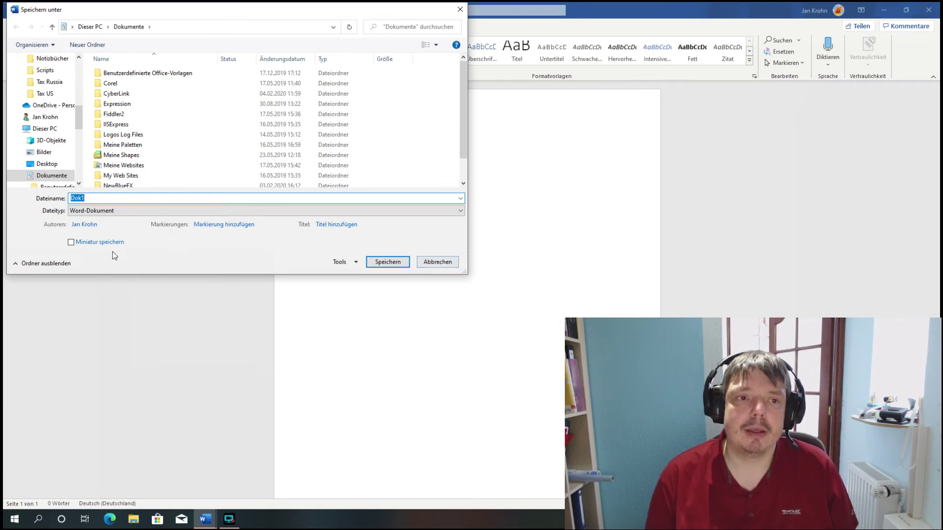
# Save Dok1 to the Desktop as a macro-free document and close the VBA editor
pyautogui.moveTo(79, 118); pyautogui.dragTo(83, 69)
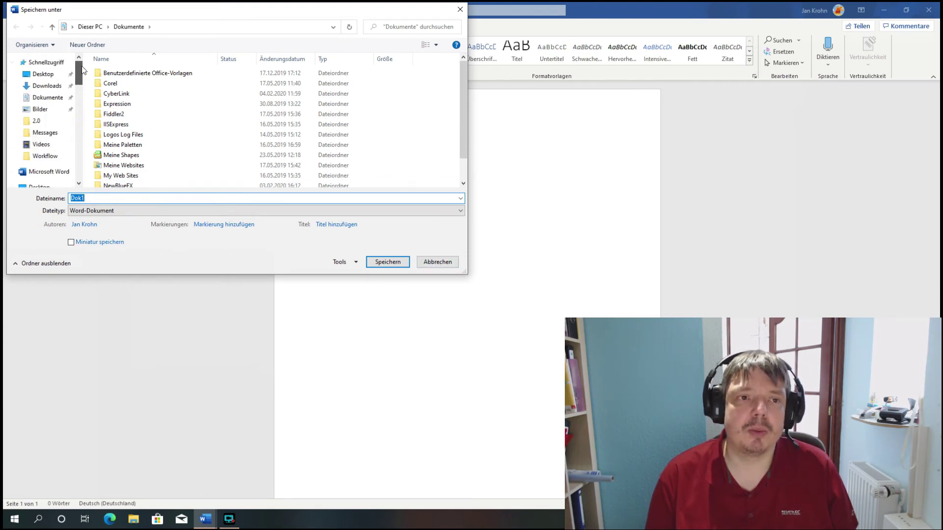
pyautogui.click(26, 71)
pyautogui.click(387, 262)
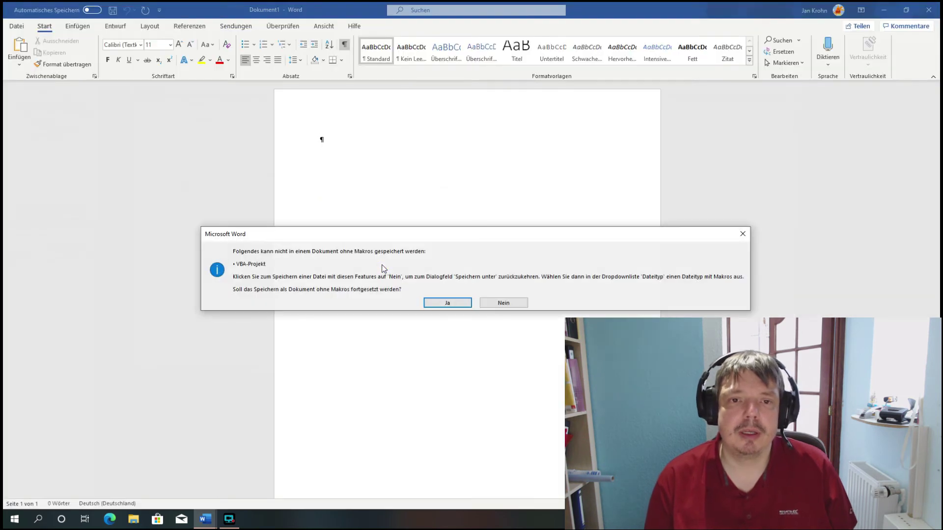
pyautogui.click(447, 303)
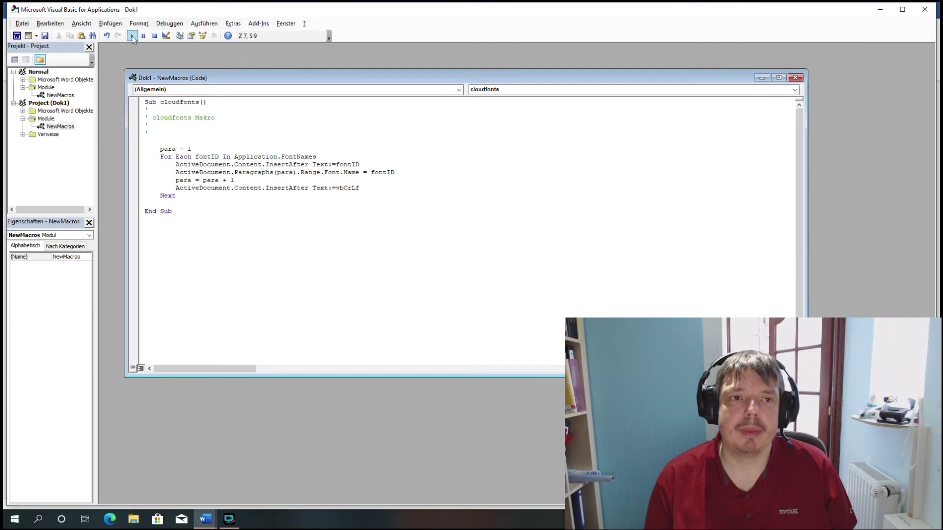
pyautogui.click(925, 9)
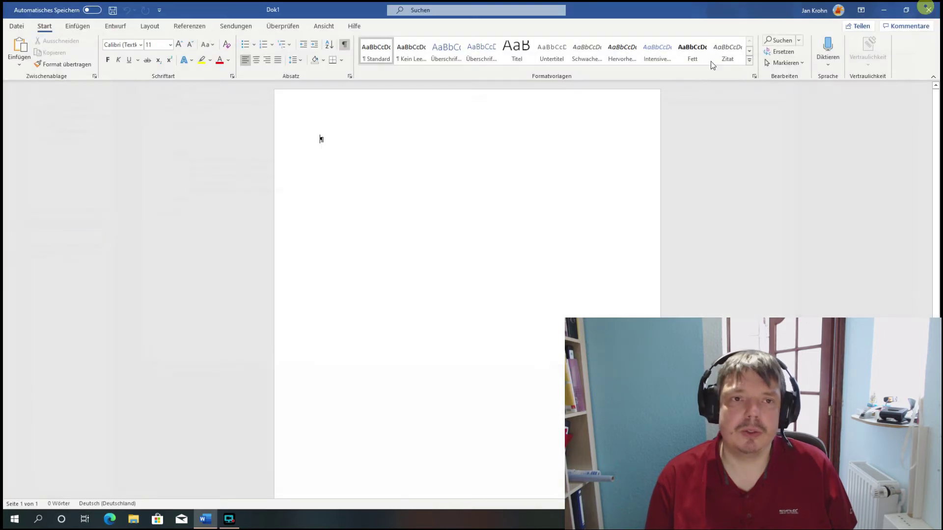
# Find Makros anzeigen via the 'mak' search and run the cloudfonts macro
pyautogui.click(426, 10)
pyautogui.write('mak')
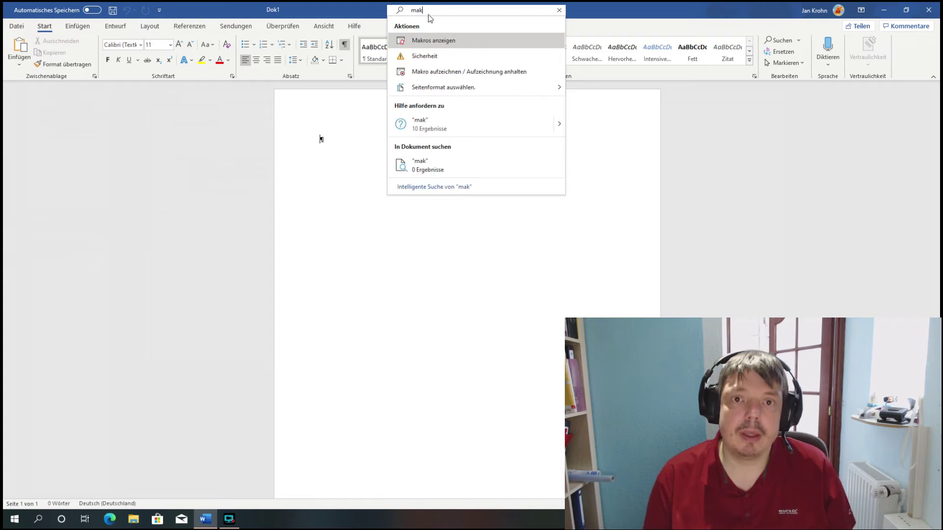
pyautogui.click(435, 42)
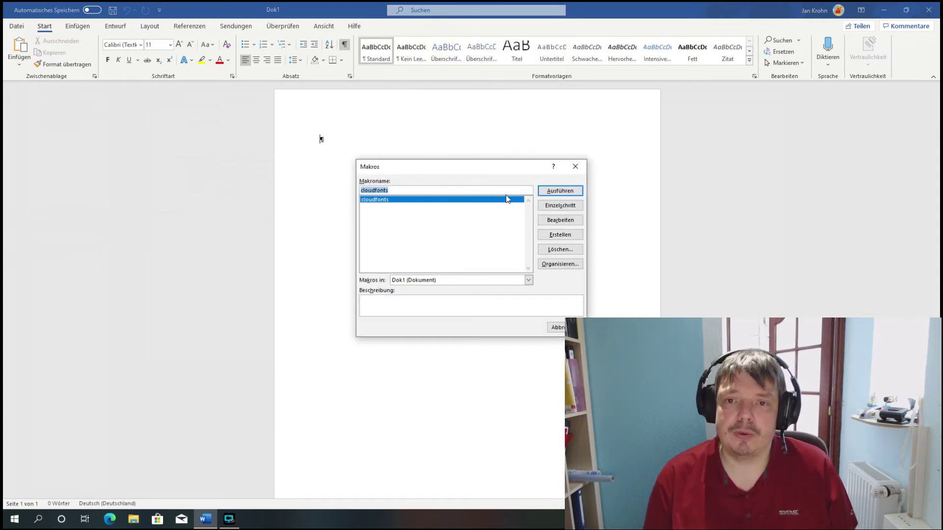
pyautogui.click(570, 192)
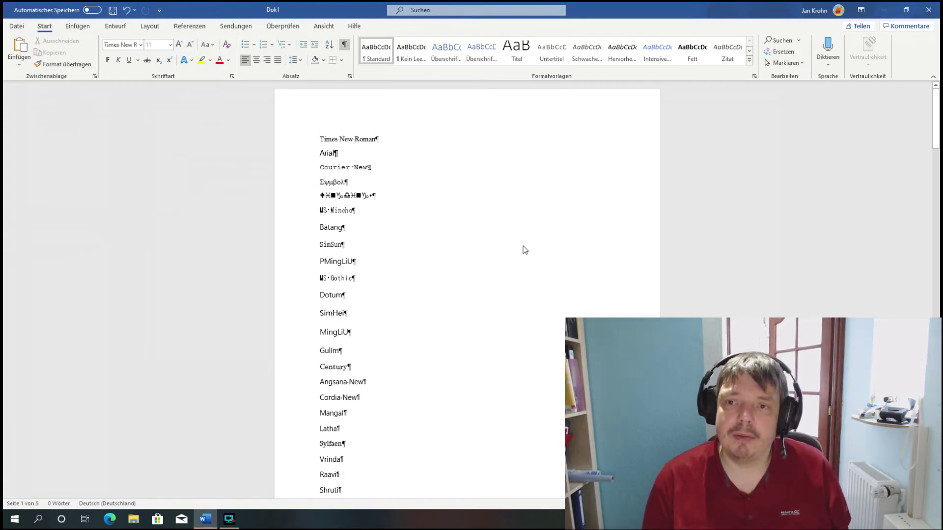
# Scroll through the generated font names, then show the full Schriftart font list with AngsanaUPC
pyautogui.scroll(-4, 377, 249)
pyautogui.scroll(5, 421, 223)
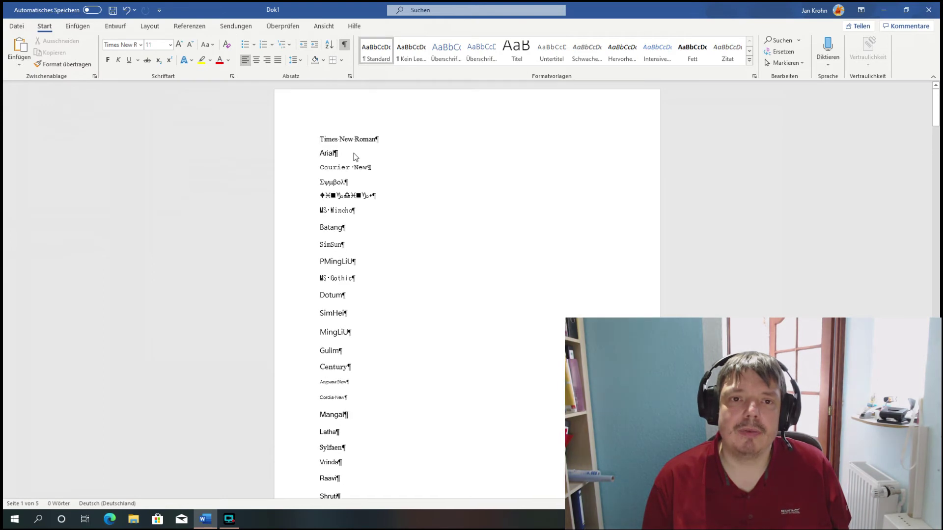
pyautogui.scroll(-12, 404, 223)
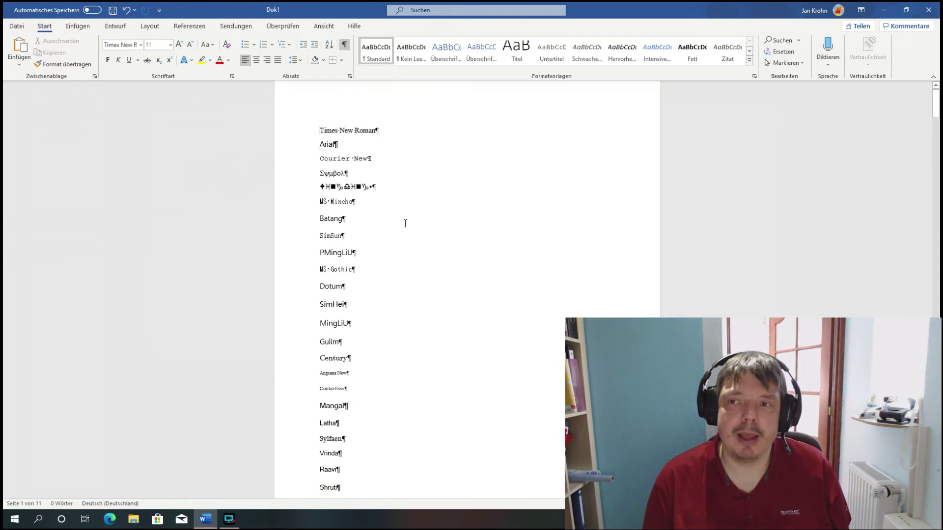
pyautogui.scroll(-8, 406, 224)
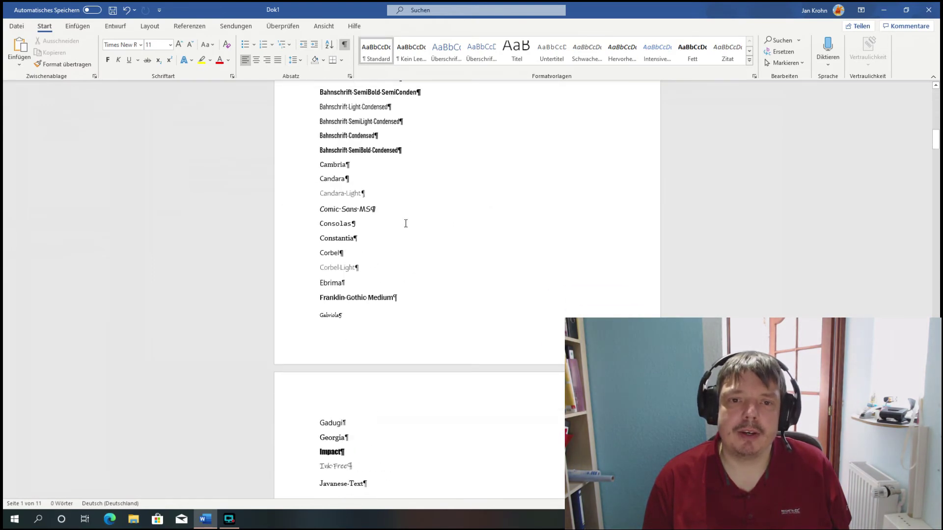
pyautogui.scroll(-9, 406, 224)
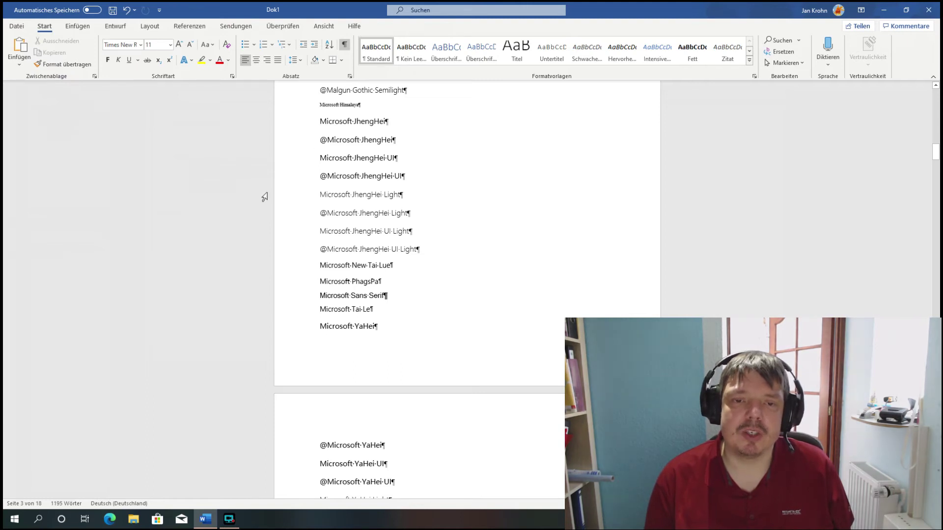
pyautogui.scroll(-6, 380, 249)
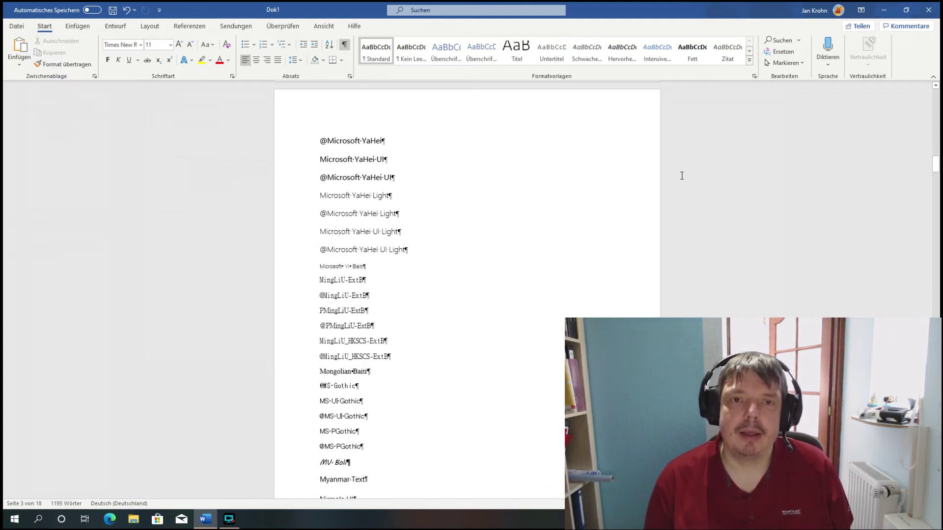
pyautogui.click(141, 45)
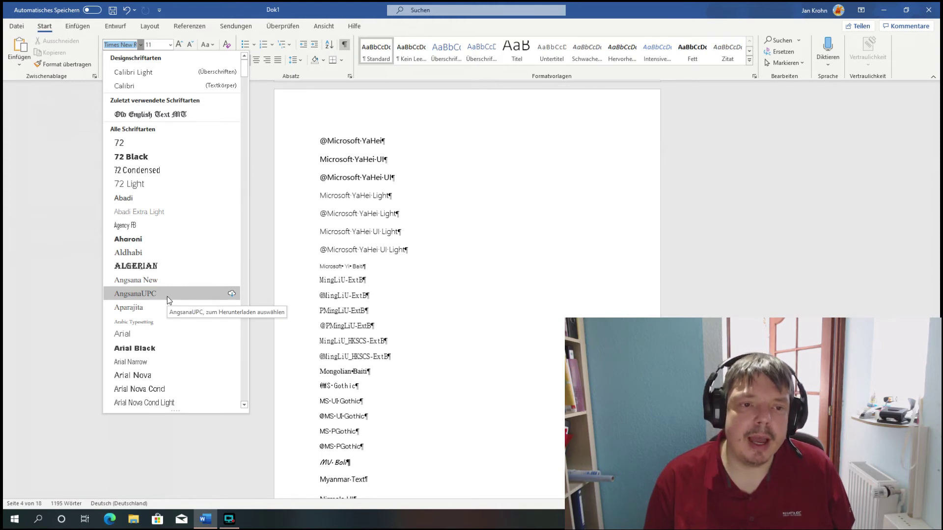
# Search the document for 'angsana' and place the cursor in the AngsanaUPC line
pyautogui.click(375, 207)
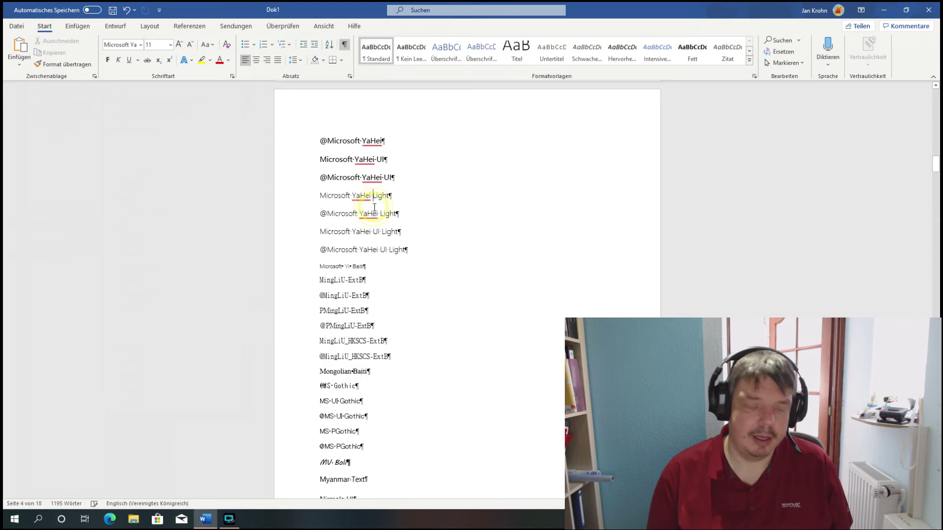
pyautogui.hotkey('ctrl', 'f')
pyautogui.write('an')
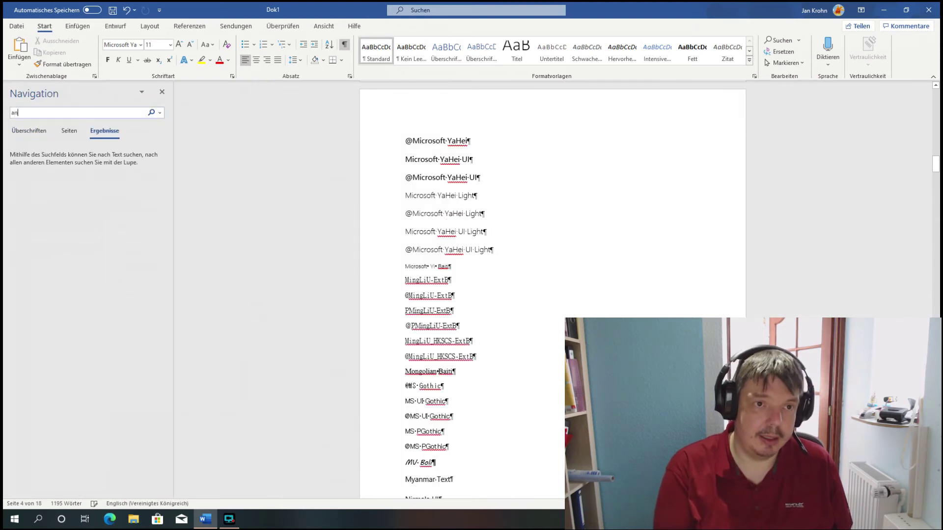
pyautogui.write('gs')
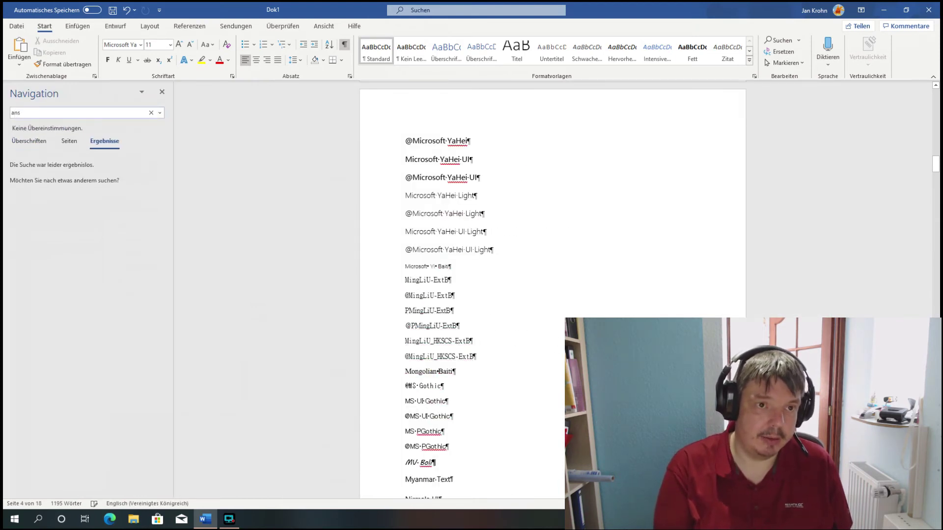
pyautogui.write('ana')
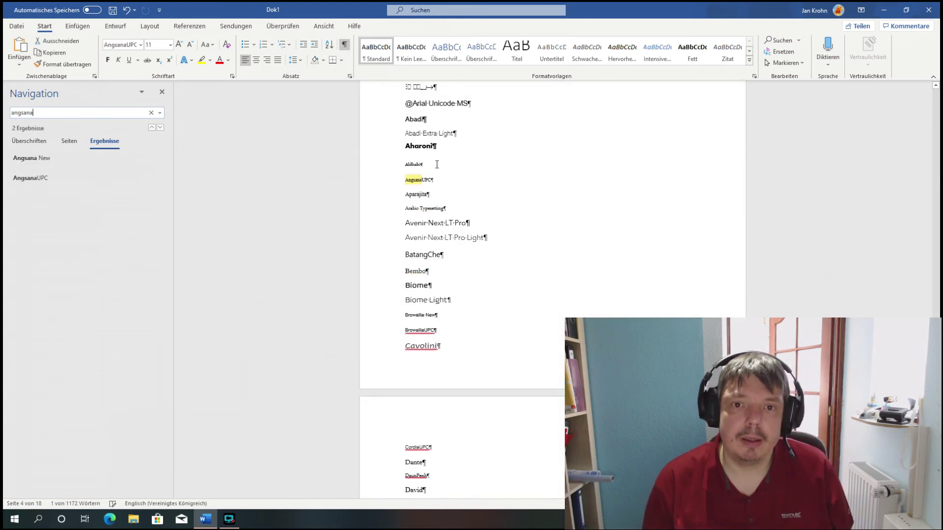
pyautogui.click(417, 184)
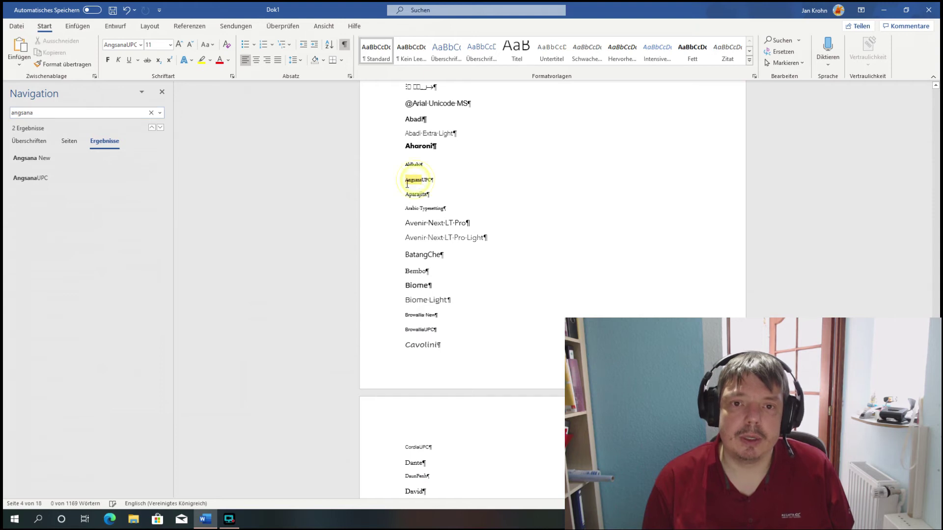
# With the cursor in the AngsanaUPC line, show the font list marking AngsanaUPC as a cloud font
pyautogui.click(142, 44)
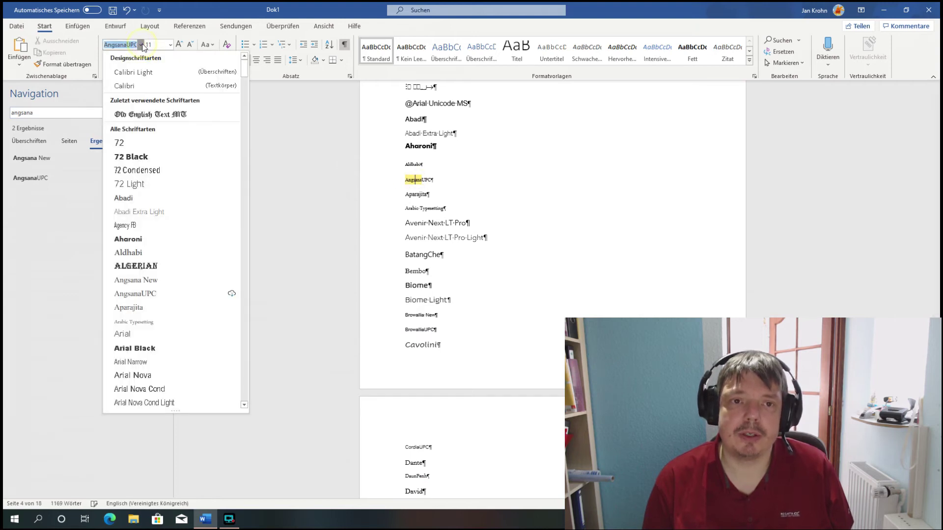
pyautogui.click(142, 45)
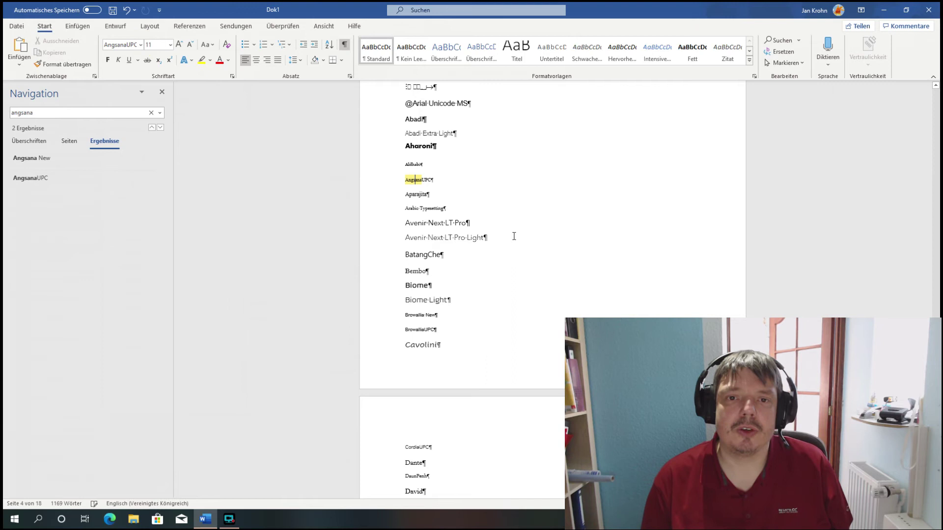
pyautogui.scroll(-1, 425, 178)
pyautogui.click(428, 165)
pyautogui.scroll(3, 451, 187)
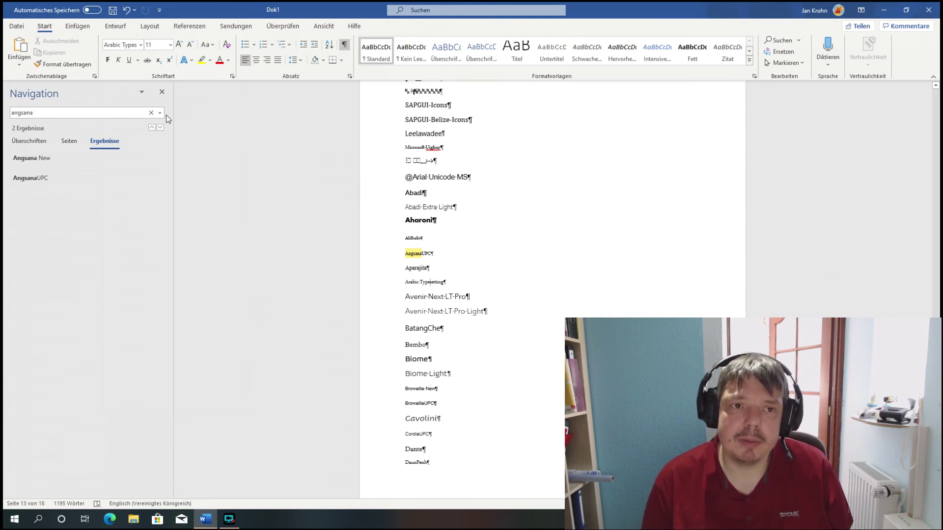
pyautogui.click(141, 45)
pyautogui.click(140, 45)
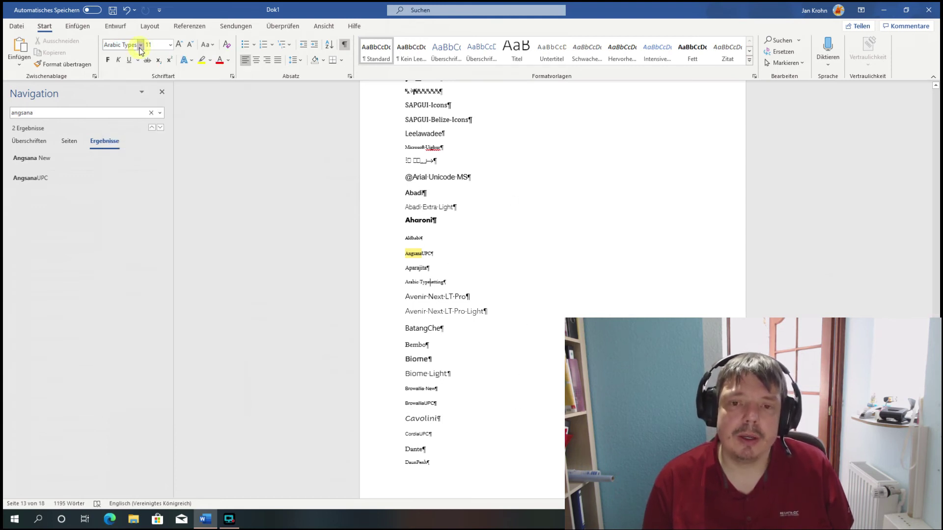
pyautogui.click(415, 254)
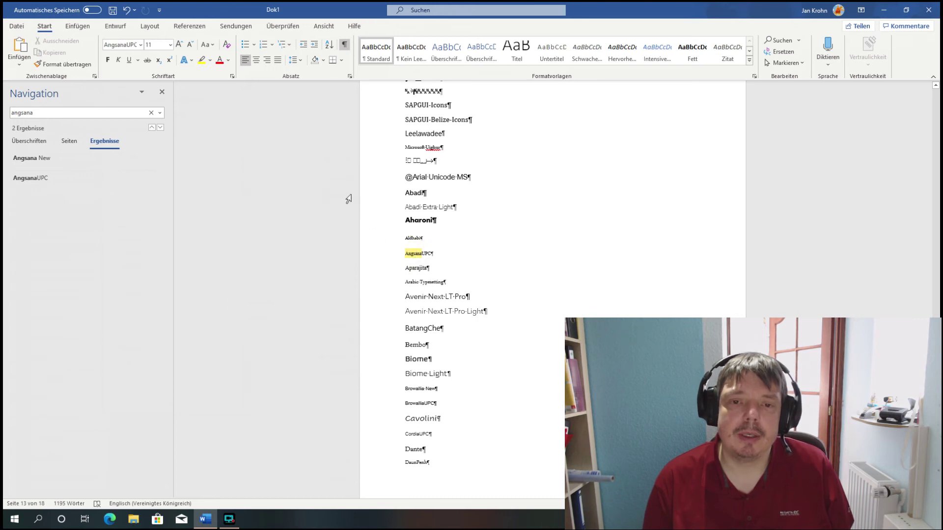
pyautogui.click(141, 45)
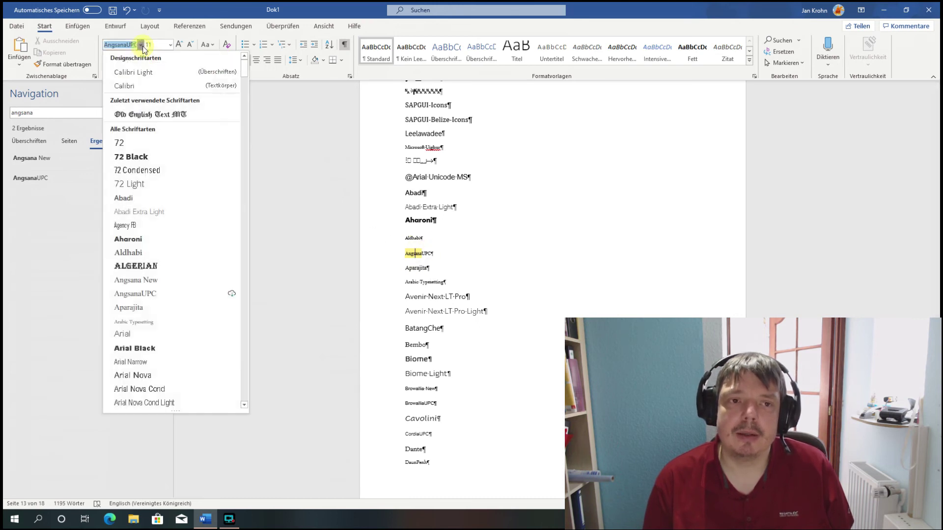
# Scroll the Schriftart font list from top to bottom, then close it without applying a font
pyautogui.moveTo(245, 69); pyautogui.dragTo(151, 402)
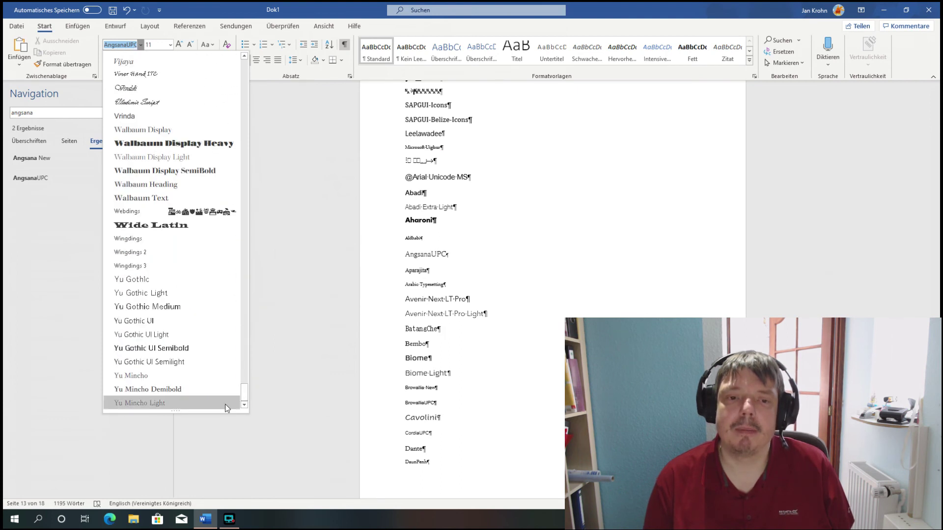
pyautogui.moveTo(243, 399); pyautogui.dragTo(207, 181)
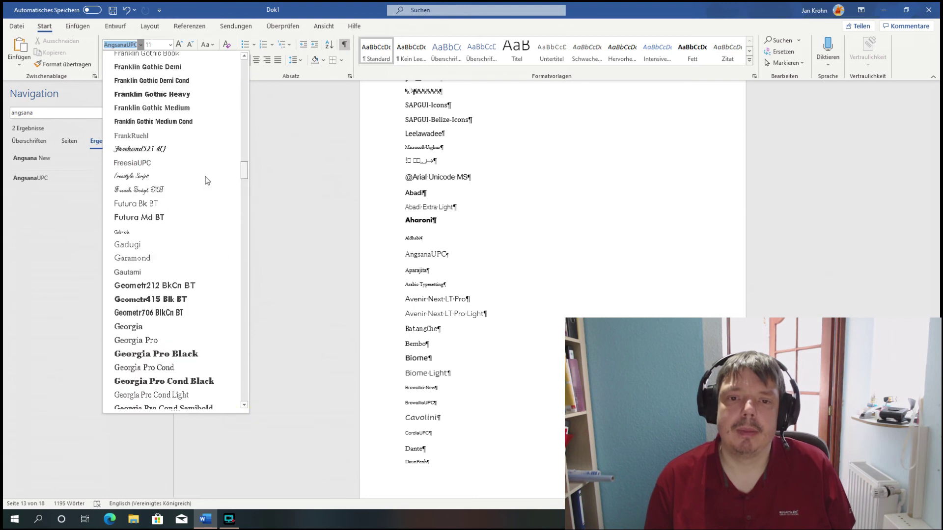
pyautogui.click(415, 254)
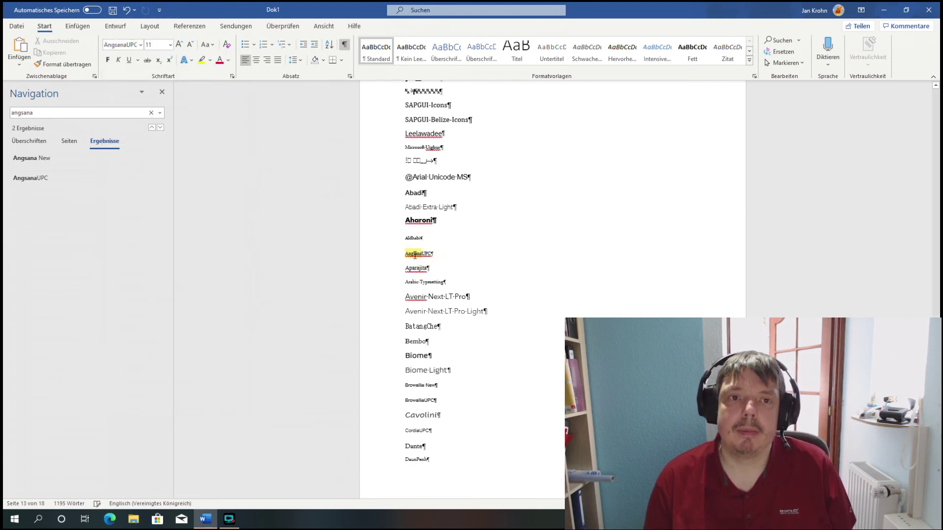
pyautogui.click(140, 45)
pyautogui.click(139, 46)
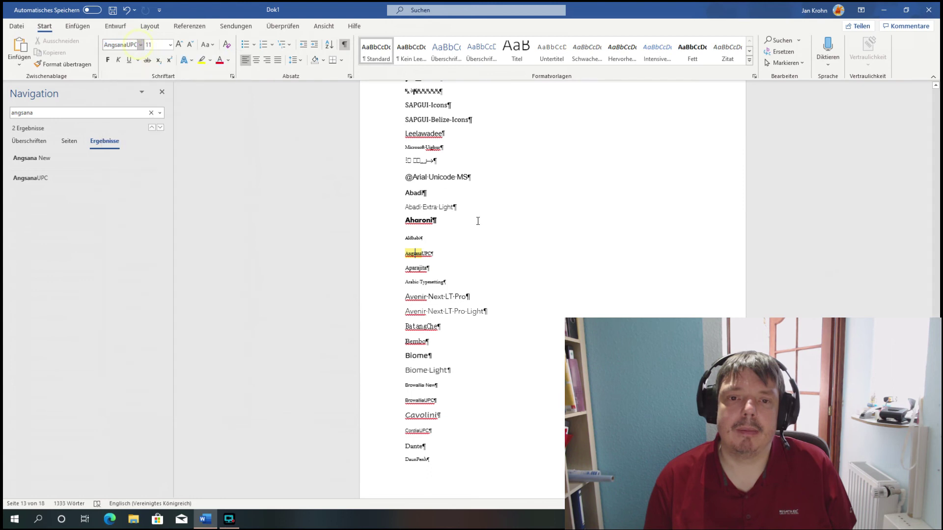
# Back on the AngsanaUPC line, scroll the font list to its end and dismiss it with Esc
pyautogui.moveTo(412, 253); pyautogui.dragTo(425, 257)
pyautogui.click(418, 254)
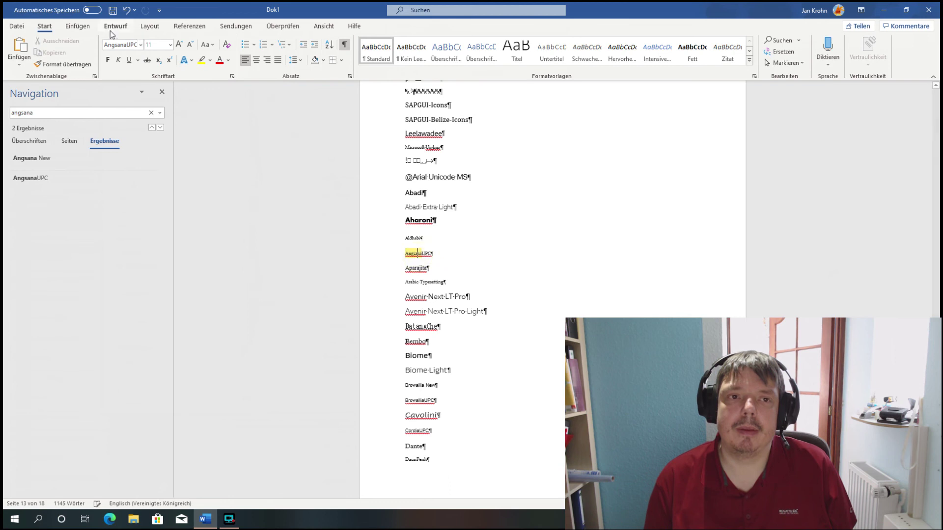
pyautogui.click(137, 45)
pyautogui.click(139, 45)
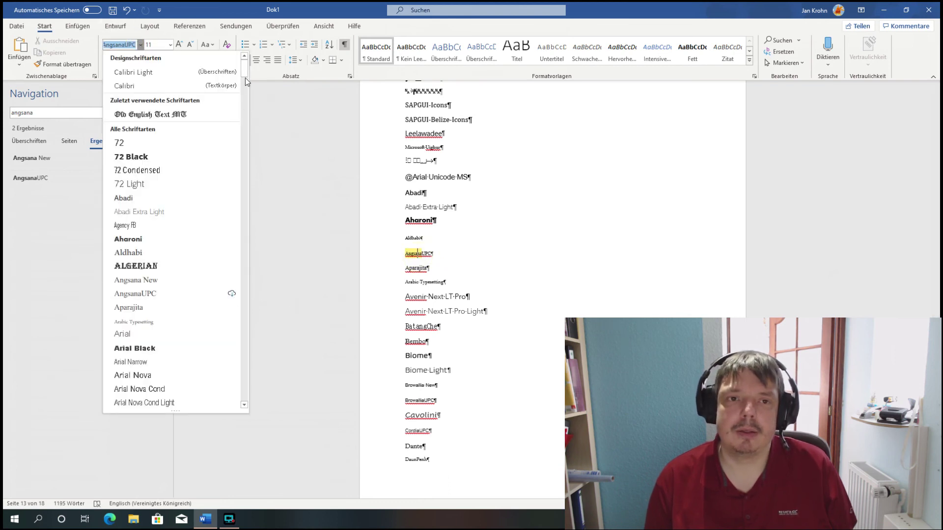
pyautogui.moveTo(246, 72); pyautogui.dragTo(258, 152)
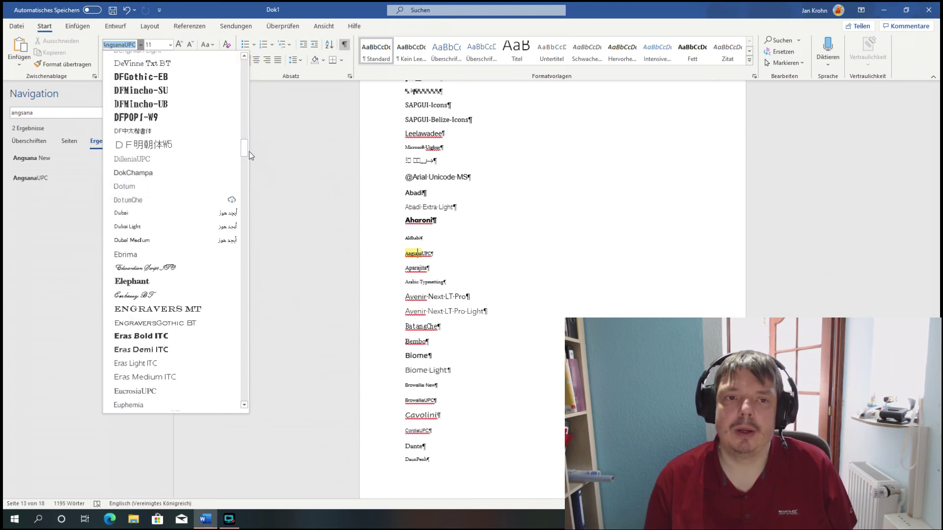
pyautogui.moveTo(249, 151); pyautogui.dragTo(247, 375)
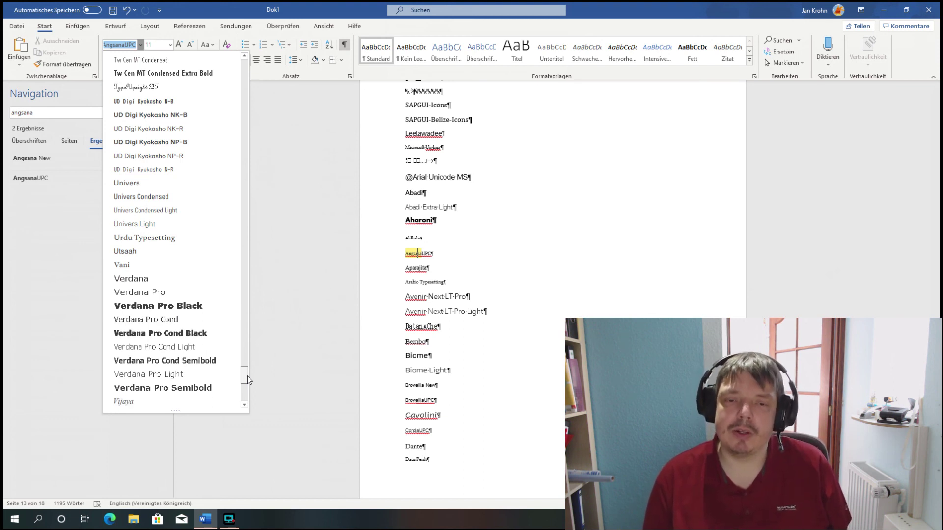
pyautogui.moveTo(246, 376); pyautogui.dragTo(248, 401)
pyautogui.press('Escape')
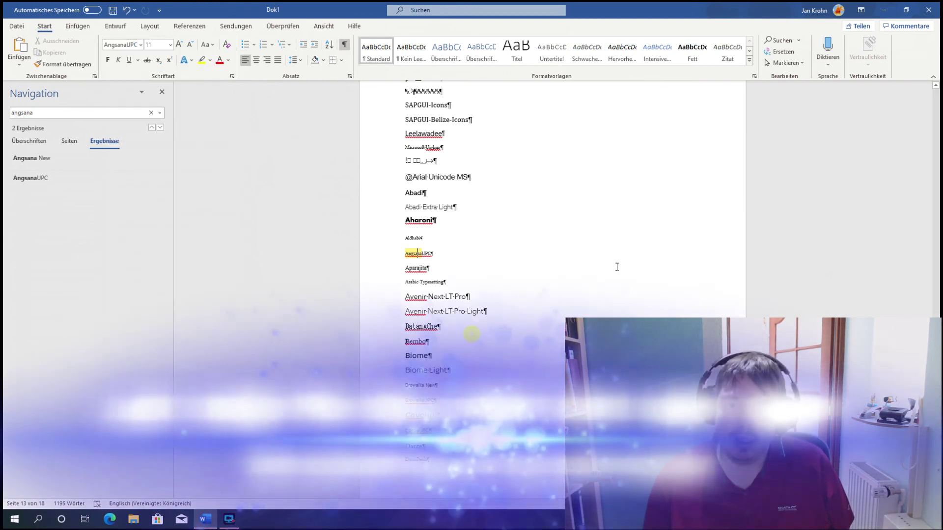